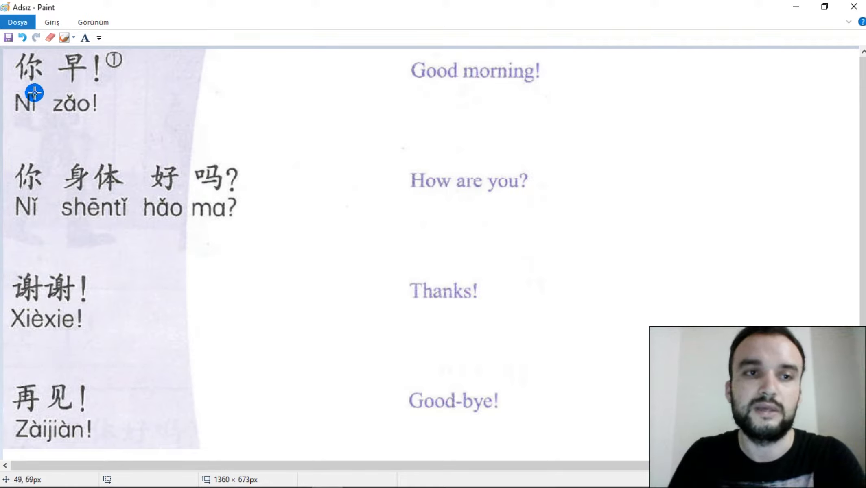
# With the Pencil, draw a short black diagonal stroke under 你, above Nǐ in Nǐ zǎo.
pyautogui.moveTo(35, 91); pyautogui.dragTo(41, 84)
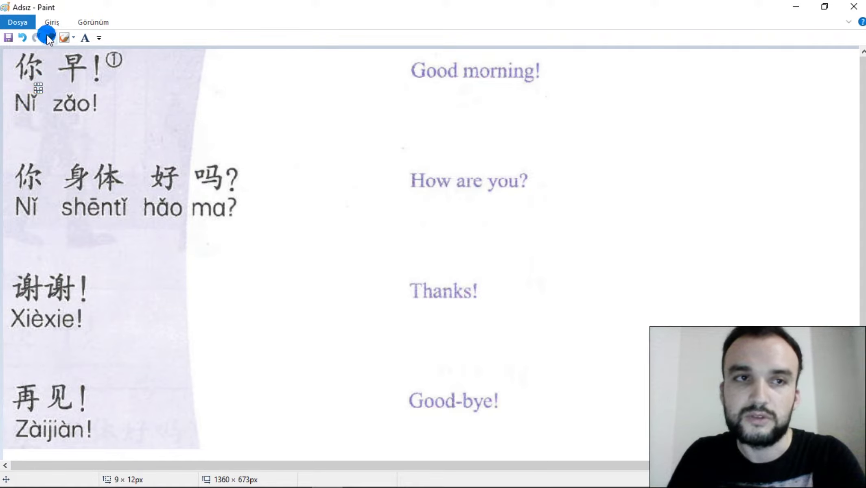
pyautogui.click(66, 37)
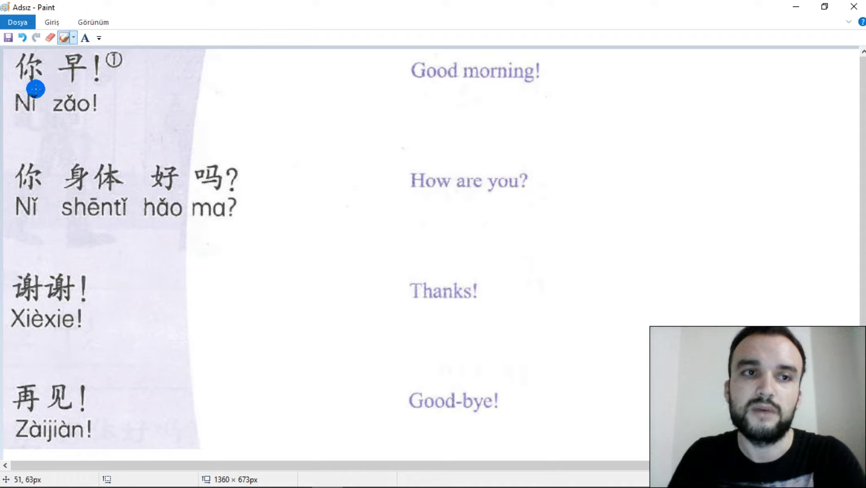
pyautogui.moveTo(43, 83); pyautogui.dragTo(35, 94)
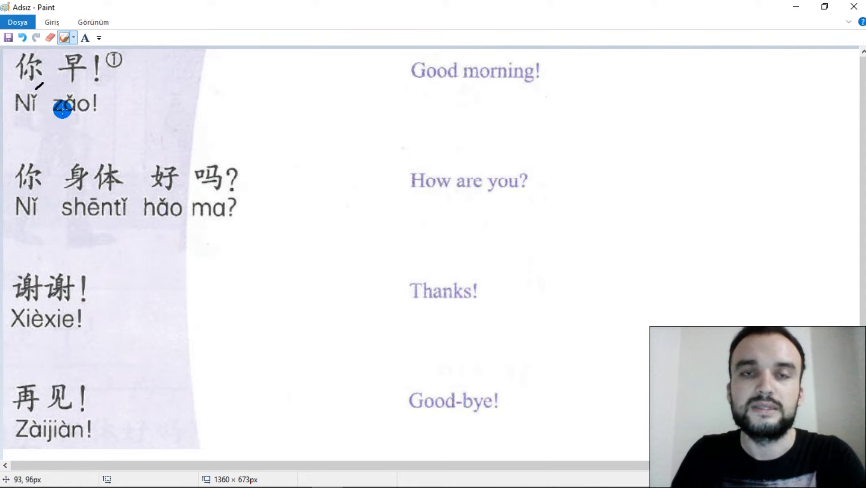
# Undo the stray dot between Nǐ and zǎo with Ctrl+Z.
pyautogui.click(46, 111)
pyautogui.hotkey('ctrl', 'z')
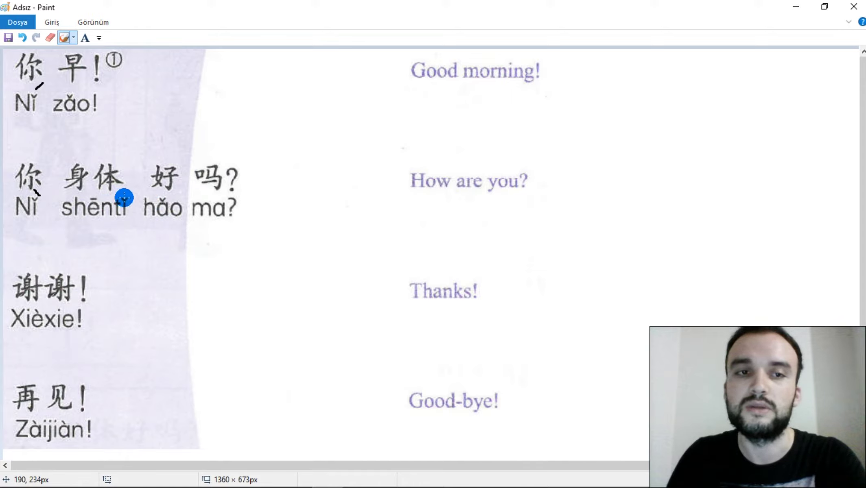
# Draw a small curved tone mark above tǐ in shēntǐ.
pyautogui.moveTo(127, 192); pyautogui.dragTo(129, 190)
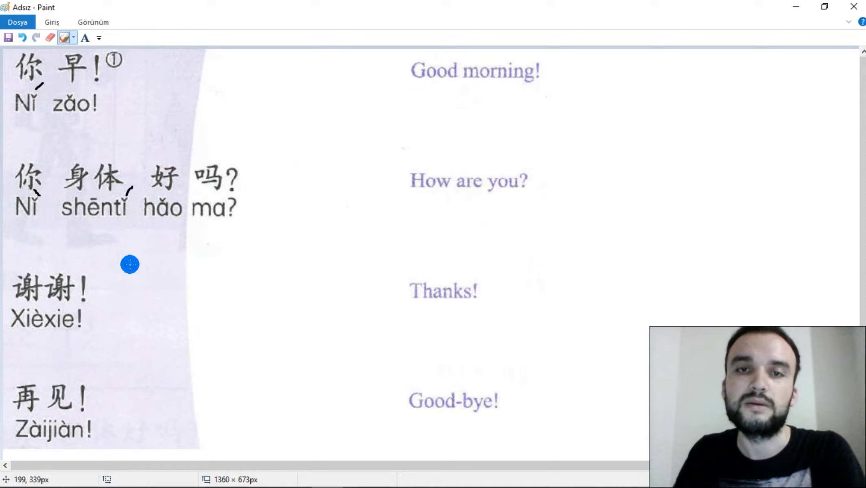
# Draw an L-shaped pencil stroke below hǎo ma, just above 谢谢!
pyautogui.moveTo(141, 254)
pyautogui.mouseDown()
pyautogui.moveTo(158, 263)
pyautogui.moveTo(137, 271)
pyautogui.moveTo(180, 258)
pyautogui.moveTo(180, 247)
pyautogui.moveTo(215, 270)
pyautogui.mouseUp()
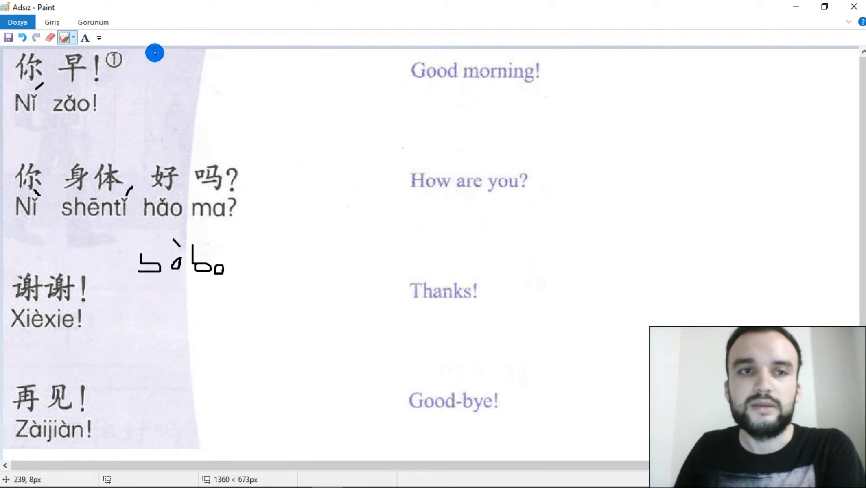
# Hand-draw 你 and 日 beside 早!, then write 你 below the second greeting's Nǐ.
pyautogui.moveTo(155, 53)
pyautogui.mouseDown()
pyautogui.moveTo(134, 68)
pyautogui.moveTo(145, 74)
pyautogui.moveTo(146, 93)
pyautogui.mouseUp()
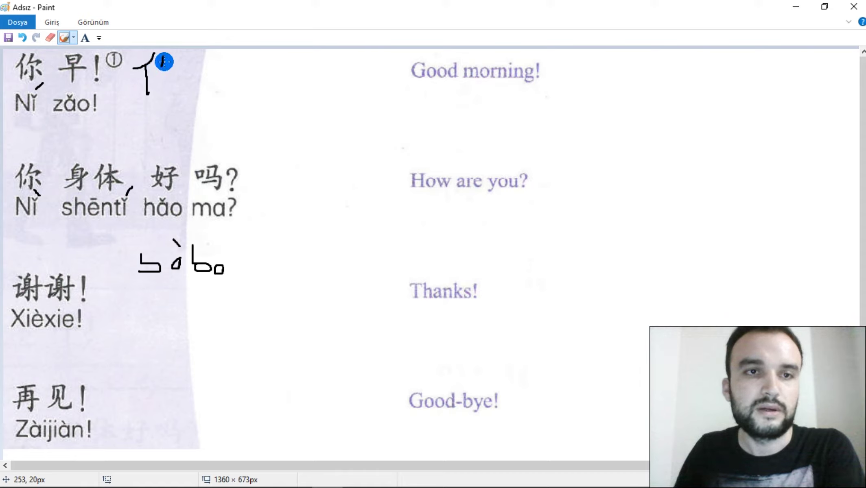
pyautogui.moveTo(164, 62)
pyautogui.mouseDown()
pyautogui.moveTo(186, 67)
pyautogui.moveTo(173, 91)
pyautogui.moveTo(159, 77)
pyautogui.moveTo(178, 74)
pyautogui.mouseUp()
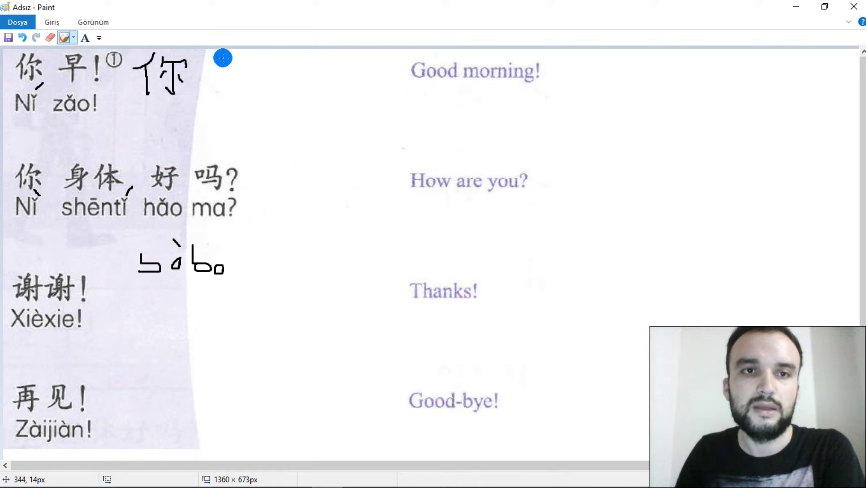
pyautogui.moveTo(229, 55)
pyautogui.mouseDown()
pyautogui.moveTo(230, 69)
pyautogui.moveTo(237, 54)
pyautogui.moveTo(248, 70)
pyautogui.mouseUp()
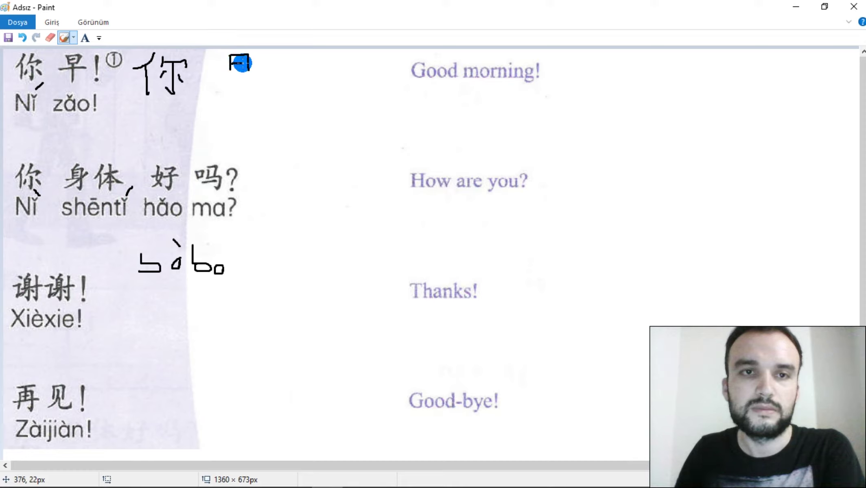
pyautogui.moveTo(231, 70)
pyautogui.mouseDown()
pyautogui.moveTo(261, 79)
pyautogui.moveTo(239, 94)
pyautogui.mouseUp()
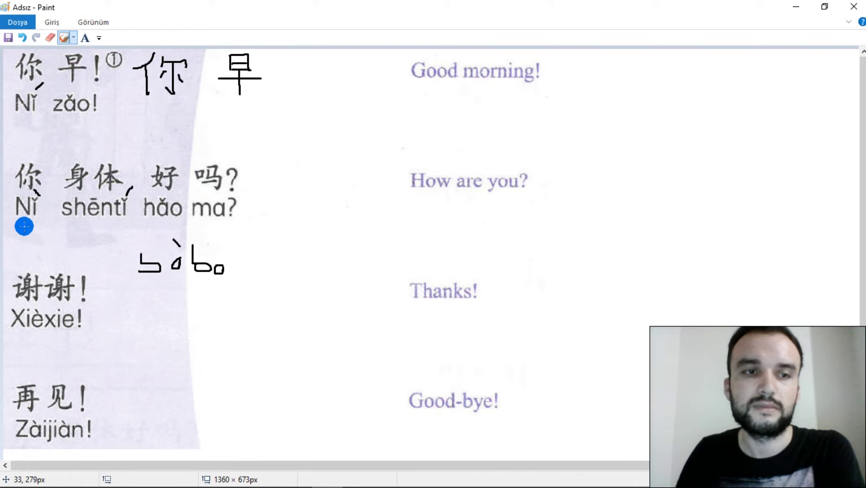
pyautogui.moveTo(20, 234)
pyautogui.mouseDown()
pyautogui.moveTo(19, 247)
pyautogui.moveTo(33, 234)
pyautogui.moveTo(57, 235)
pyautogui.moveTo(46, 250)
pyautogui.moveTo(35, 246)
pyautogui.moveTo(56, 249)
pyautogui.mouseUp()
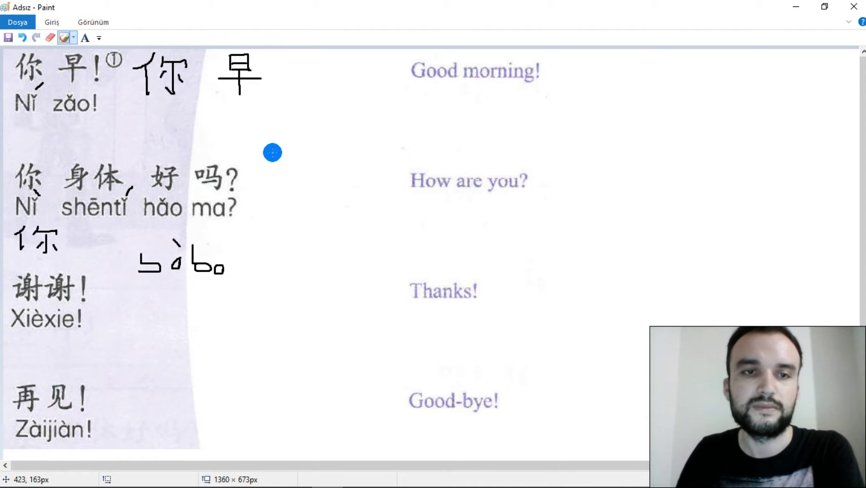
# Draw the vertical, diagonal and slanting strokes of a large 身 beside 你身体好吗?
pyautogui.moveTo(274, 148)
pyautogui.mouseDown()
pyautogui.moveTo(262, 186)
pyautogui.moveTo(268, 161)
pyautogui.moveTo(285, 159)
pyautogui.moveTo(286, 221)
pyautogui.mouseUp()
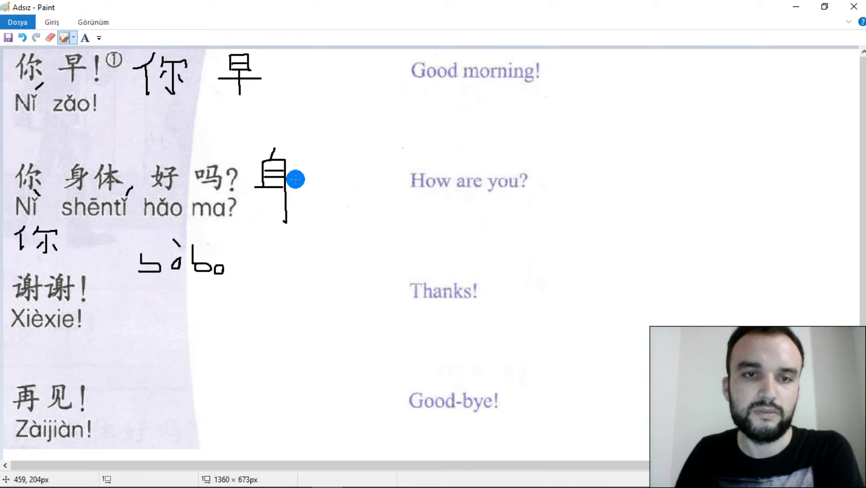
pyautogui.moveTo(295, 181); pyautogui.dragTo(261, 203)
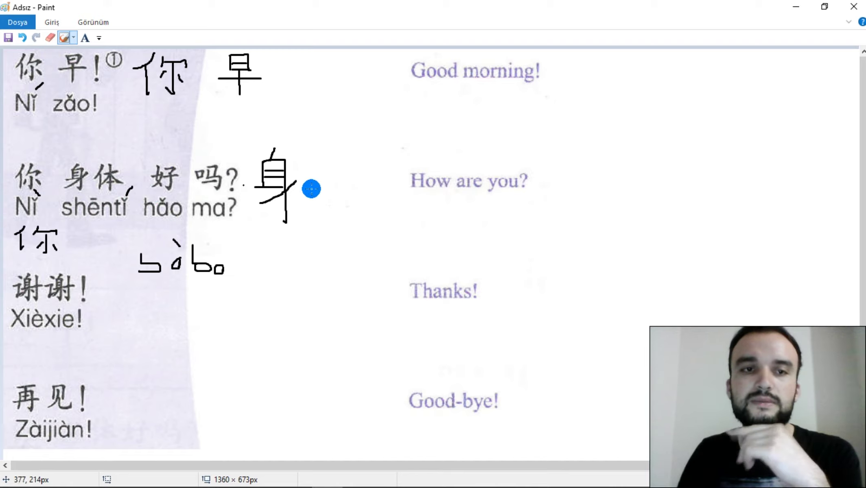
pyautogui.moveTo(335, 156)
pyautogui.mouseDown()
pyautogui.moveTo(320, 170)
pyautogui.moveTo(330, 210)
pyautogui.moveTo(373, 183)
pyautogui.moveTo(358, 204)
pyautogui.moveTo(350, 190)
pyautogui.moveTo(346, 202)
pyautogui.moveTo(372, 199)
pyautogui.mouseUp()
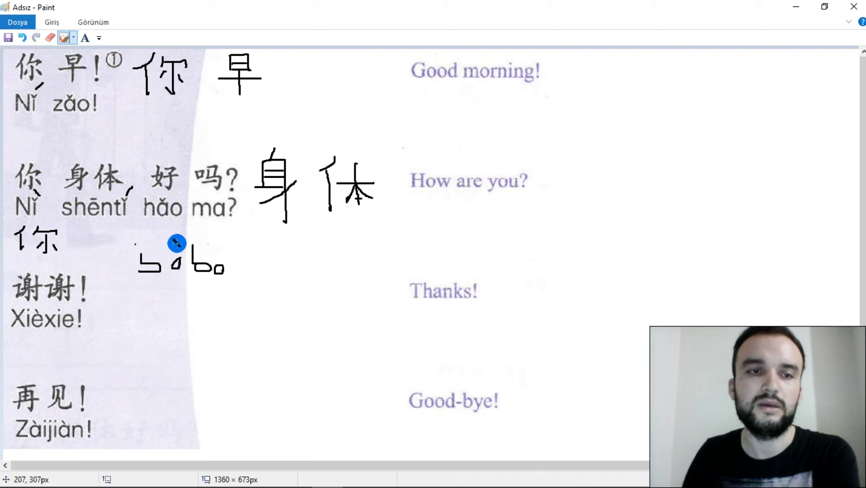
# Write 好 after the handwritten 你 beneath the Nǐ shēntǐ hǎo ma line.
pyautogui.moveTo(82, 224)
pyautogui.mouseDown()
pyautogui.moveTo(81, 239)
pyautogui.moveTo(89, 240)
pyautogui.moveTo(73, 248)
pyautogui.moveTo(104, 236)
pyautogui.moveTo(97, 251)
pyautogui.moveTo(149, 228)
pyautogui.moveTo(145, 247)
pyautogui.moveTo(134, 246)
pyautogui.moveTo(141, 244)
pyautogui.mouseUp()
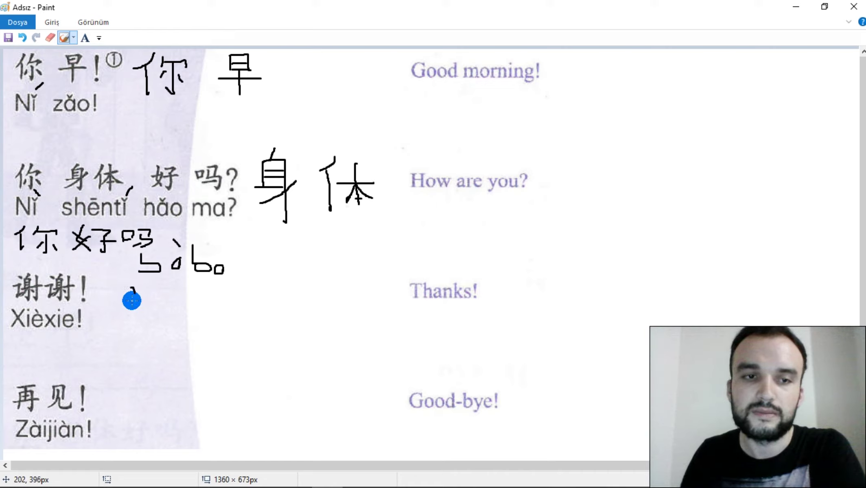
# Hand-draw 谢 with its 身 and 寸 components beside the printed 谢谢!
pyautogui.moveTo(135, 302); pyautogui.dragTo(132, 326)
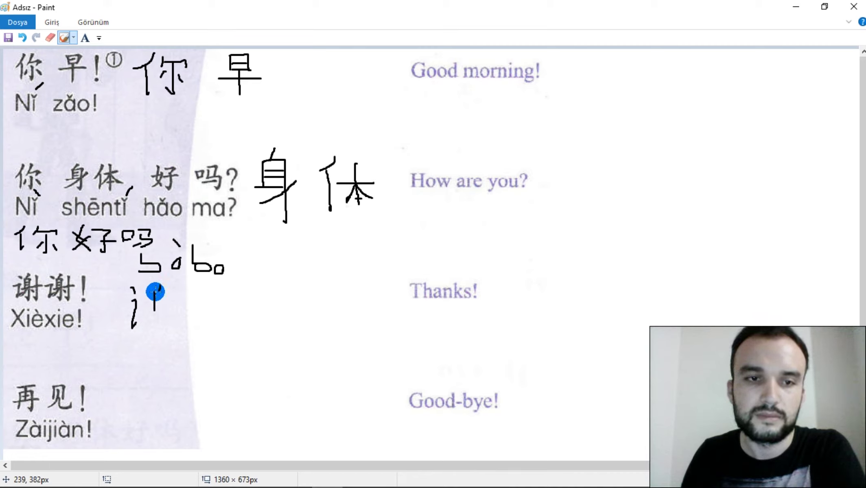
pyautogui.moveTo(168, 291); pyautogui.dragTo(164, 344)
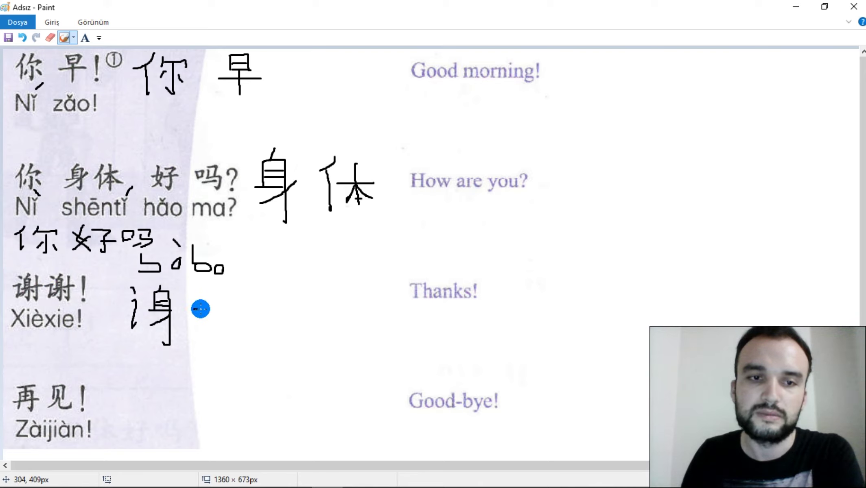
pyautogui.moveTo(210, 310); pyautogui.dragTo(205, 331)
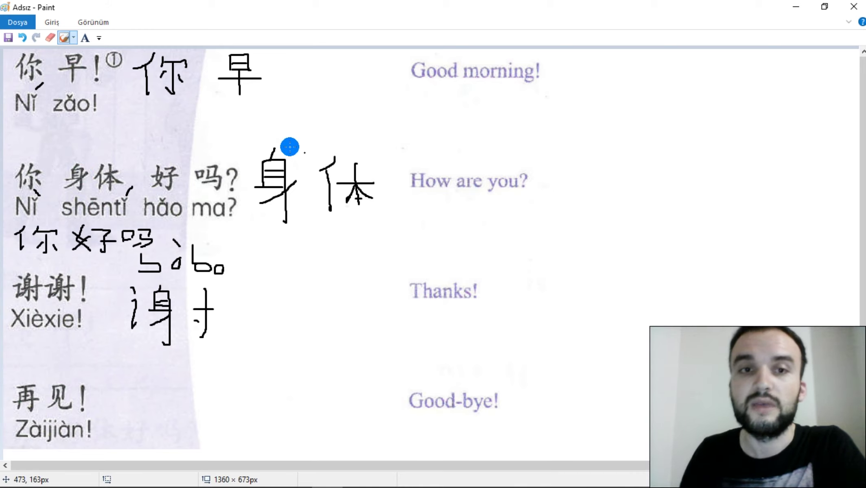
# Circle the handwritten 身, the left radical and 寸 of 谢, and the 亻 of 体.
pyautogui.moveTo(279, 138)
pyautogui.mouseDown()
pyautogui.moveTo(254, 163)
pyautogui.moveTo(269, 221)
pyautogui.moveTo(290, 172)
pyautogui.moveTo(275, 139)
pyautogui.mouseUp()
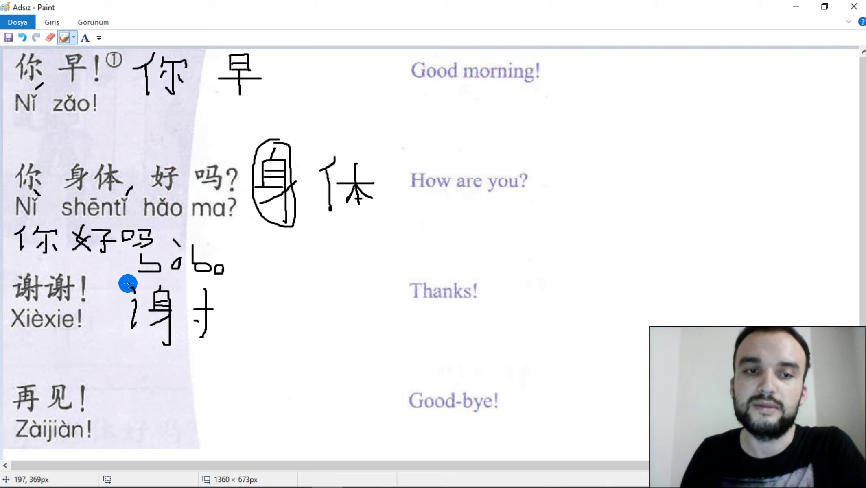
pyautogui.moveTo(128, 282)
pyautogui.mouseDown()
pyautogui.moveTo(110, 332)
pyautogui.moveTo(145, 303)
pyautogui.moveTo(126, 280)
pyautogui.mouseUp()
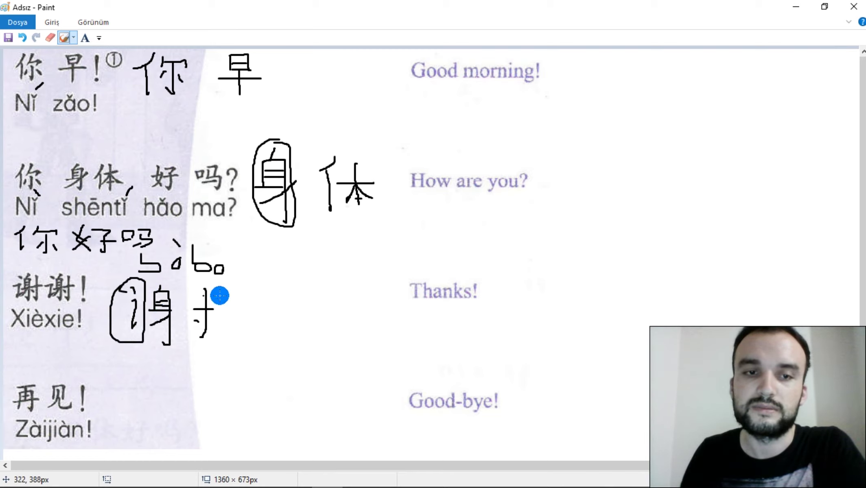
pyautogui.moveTo(225, 281)
pyautogui.mouseDown()
pyautogui.moveTo(201, 286)
pyautogui.moveTo(189, 323)
pyautogui.moveTo(217, 338)
pyautogui.moveTo(227, 290)
pyautogui.moveTo(220, 280)
pyautogui.mouseUp()
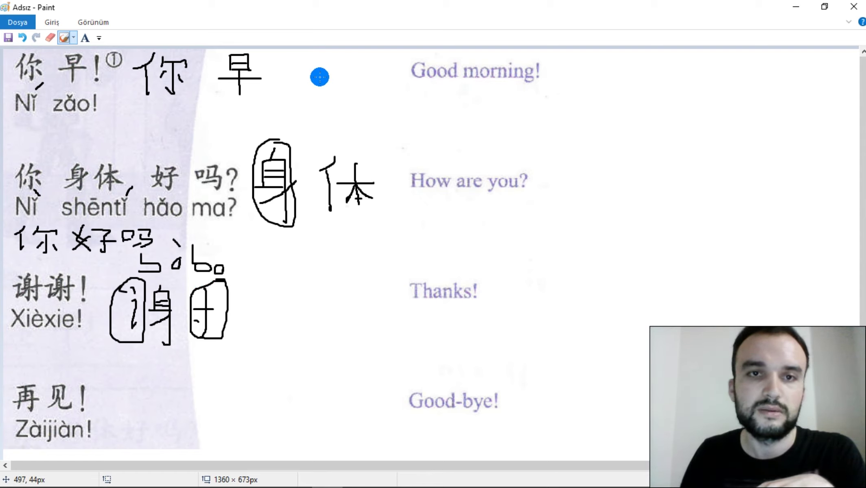
pyautogui.moveTo(340, 149)
pyautogui.mouseDown()
pyautogui.moveTo(315, 160)
pyautogui.moveTo(320, 211)
pyautogui.moveTo(338, 188)
pyautogui.moveTo(342, 147)
pyautogui.mouseUp()
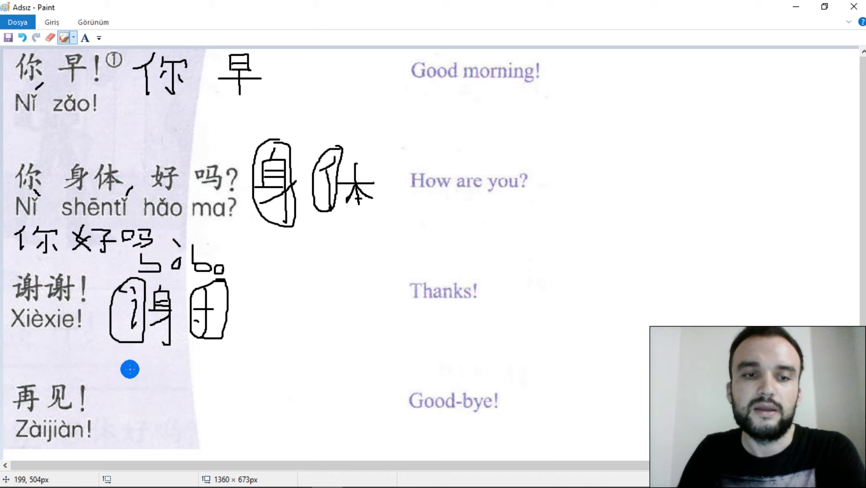
# Draw 再's top stroke, left vertical, enclosing frame and bottom stroke beside 再见!
pyautogui.moveTo(130, 370); pyautogui.dragTo(183, 374)
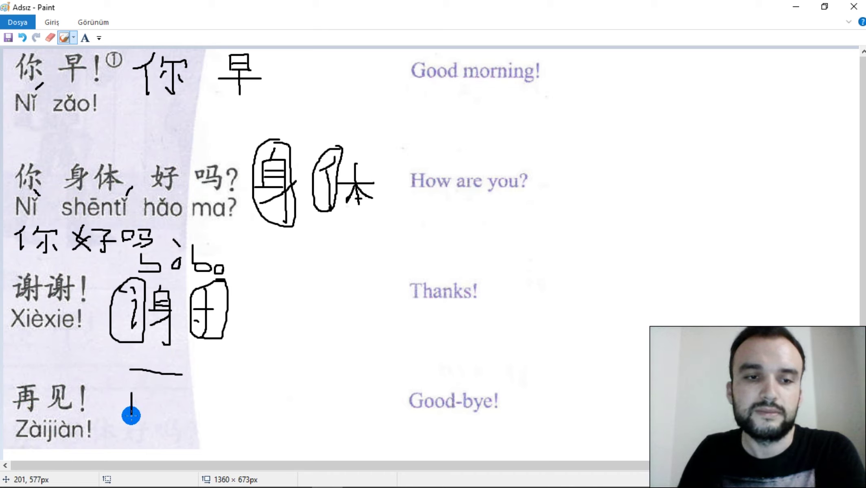
pyautogui.moveTo(131, 415); pyautogui.dragTo(131, 422)
pyautogui.moveTo(132, 392)
pyautogui.mouseDown()
pyautogui.moveTo(176, 392)
pyautogui.moveTo(178, 415)
pyautogui.mouseUp()
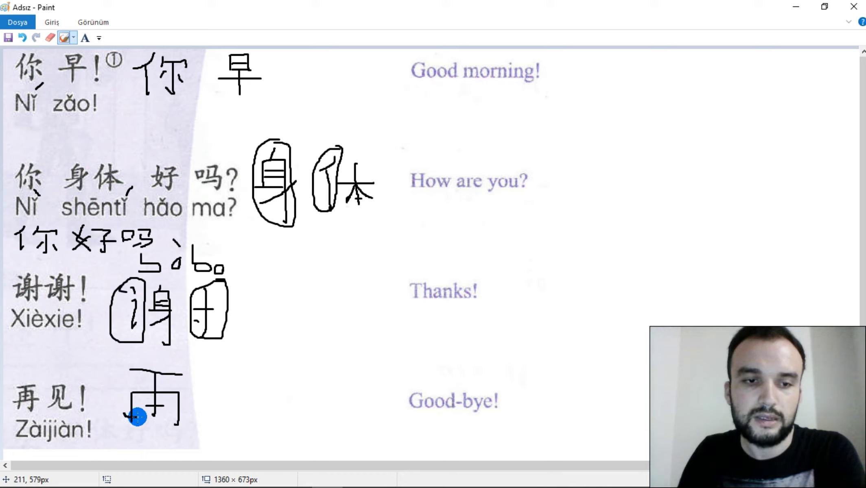
pyautogui.moveTo(138, 417); pyautogui.dragTo(188, 417)
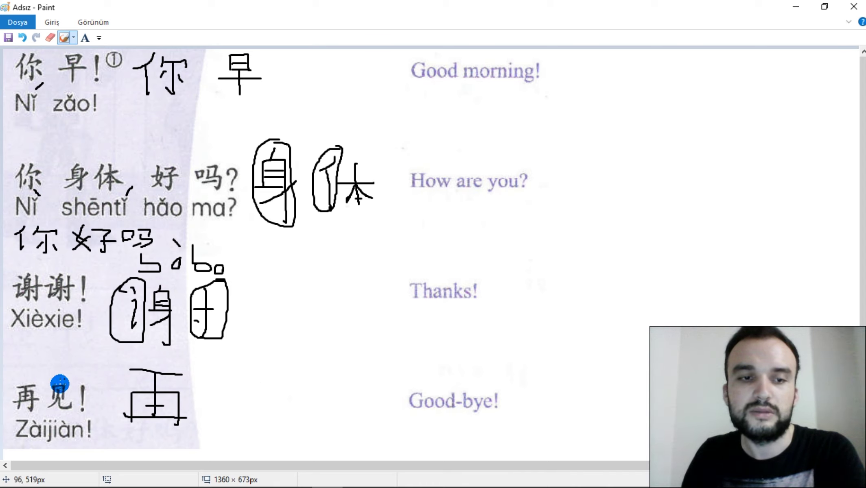
# Draw 见 with its curved inner stroke after 再, then sketch a small character above it.
pyautogui.moveTo(253, 371)
pyautogui.mouseDown()
pyautogui.moveTo(253, 400)
pyautogui.moveTo(277, 371)
pyautogui.moveTo(278, 401)
pyautogui.moveTo(262, 400)
pyautogui.moveTo(246, 420)
pyautogui.mouseUp()
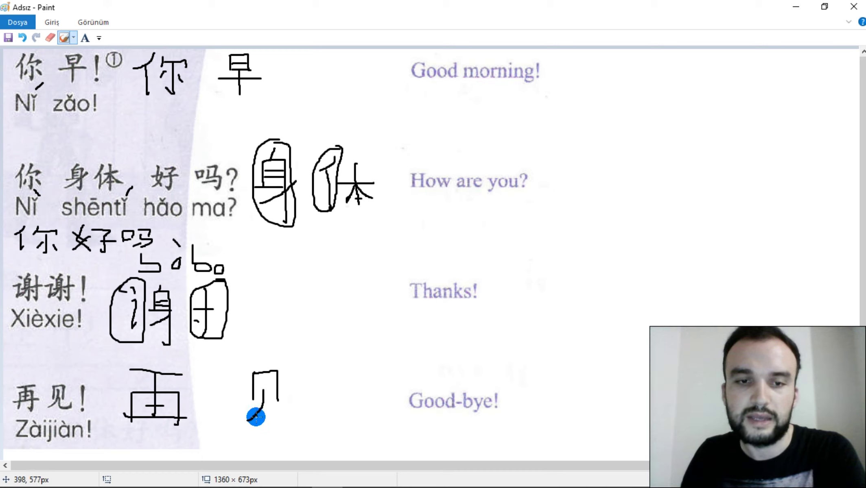
pyautogui.moveTo(268, 389)
pyautogui.mouseDown()
pyautogui.moveTo(279, 416)
pyautogui.moveTo(295, 417)
pyautogui.moveTo(297, 408)
pyautogui.mouseUp()
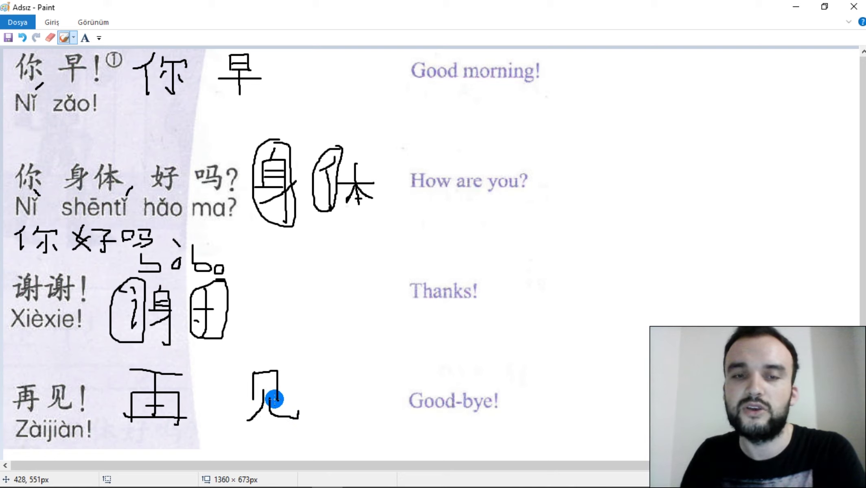
pyautogui.moveTo(309, 333)
pyautogui.mouseDown()
pyautogui.moveTo(327, 324)
pyautogui.moveTo(340, 335)
pyautogui.moveTo(315, 336)
pyautogui.moveTo(357, 341)
pyautogui.mouseUp()
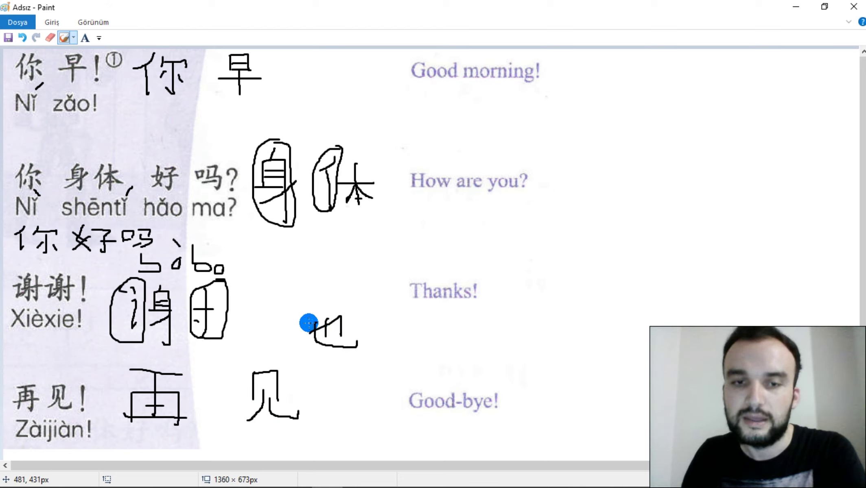